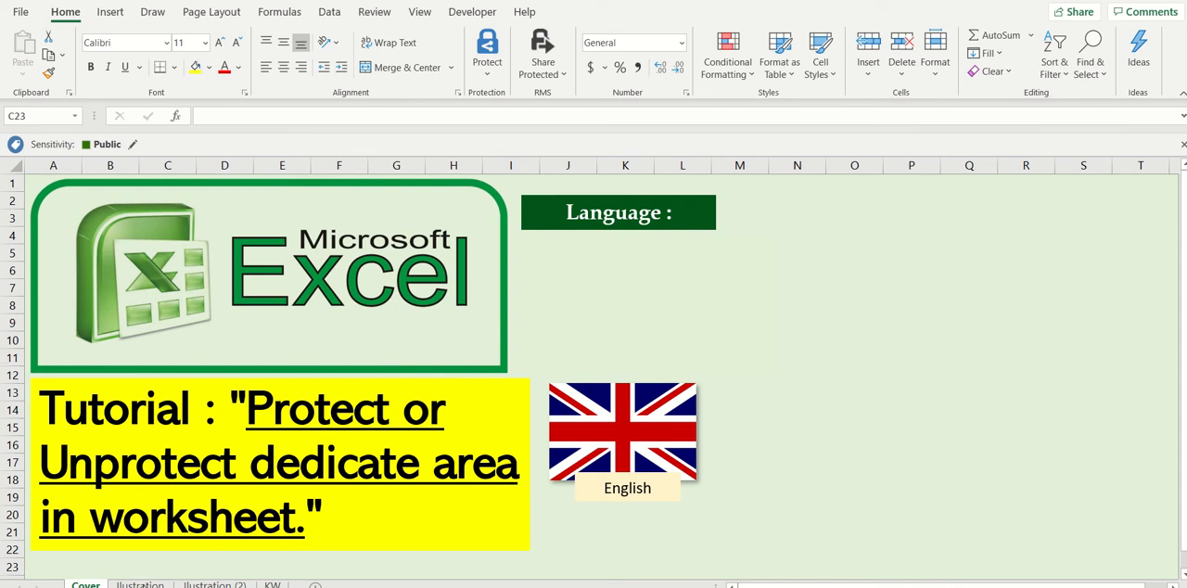
Open the Ilustration sheet and examine the data entry cells E4:E7 and the Protected Formulas block B9:I20.
{"action": "left_click", "coordinate": [139, 584]}
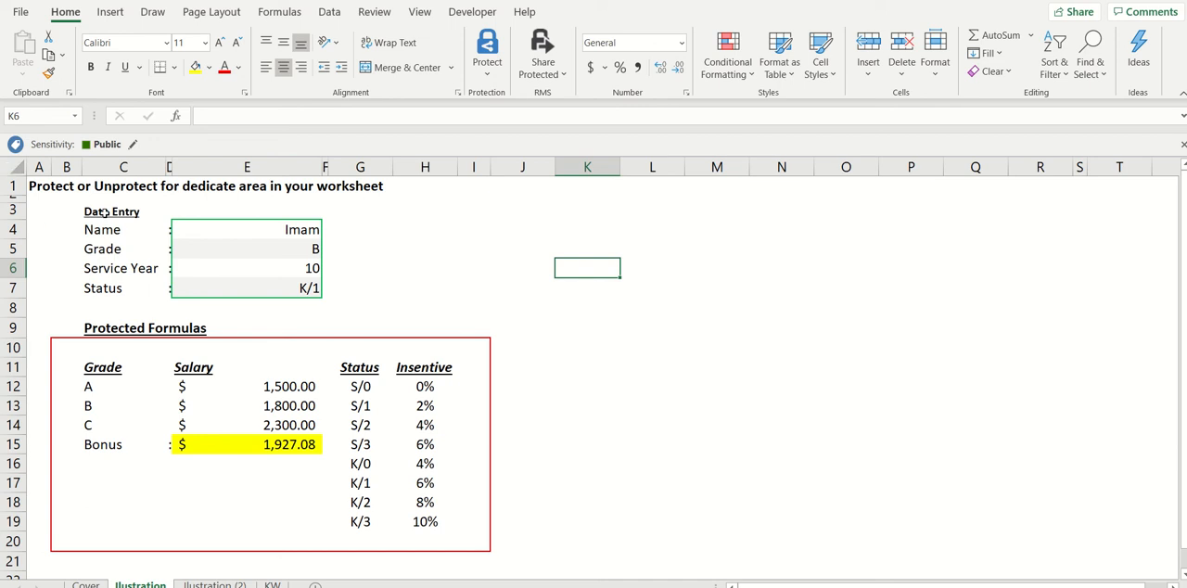
{"action": "left_click_drag", "start_coordinate": [105, 212], "coordinate": [244, 288]}
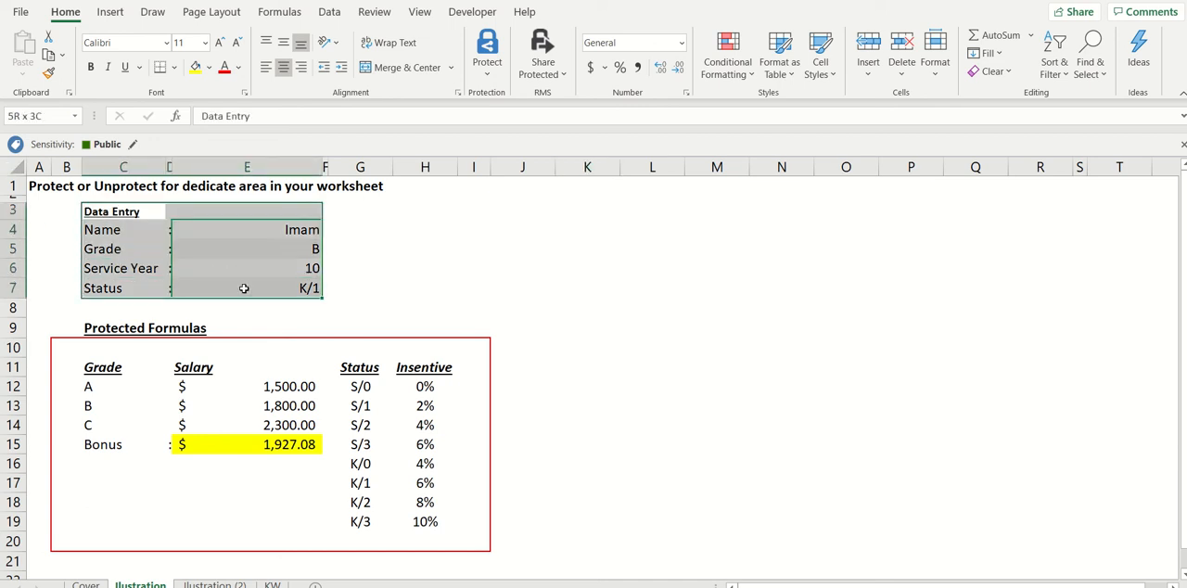
{"action": "left_click_drag", "start_coordinate": [64, 328], "coordinate": [477, 548]}
{"action": "left_click", "coordinate": [611, 445]}
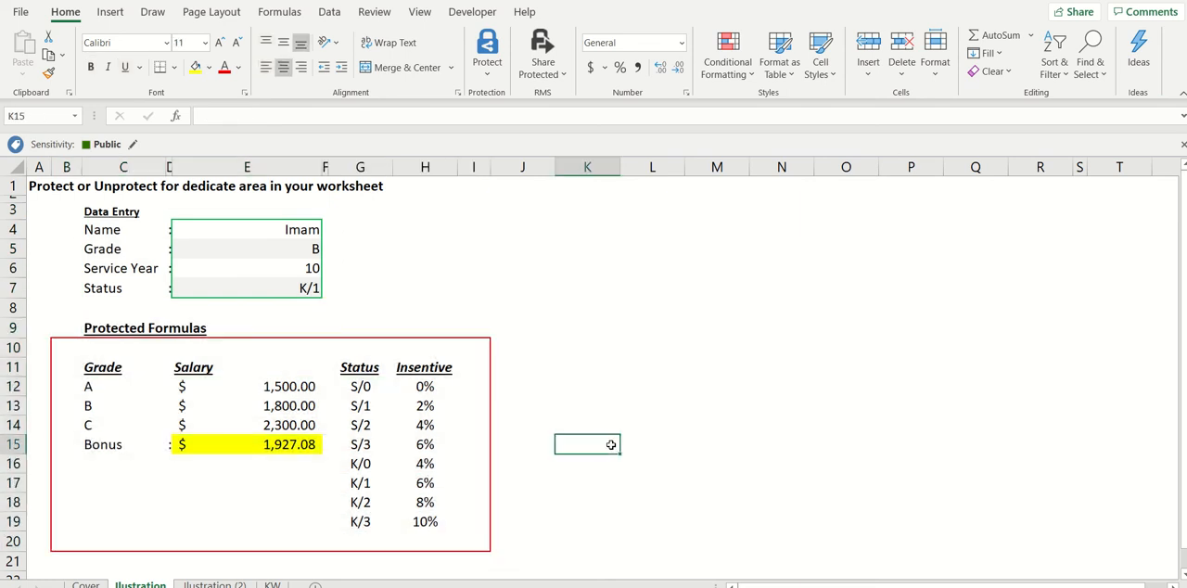
{"action": "left_click", "coordinate": [56, 334]}
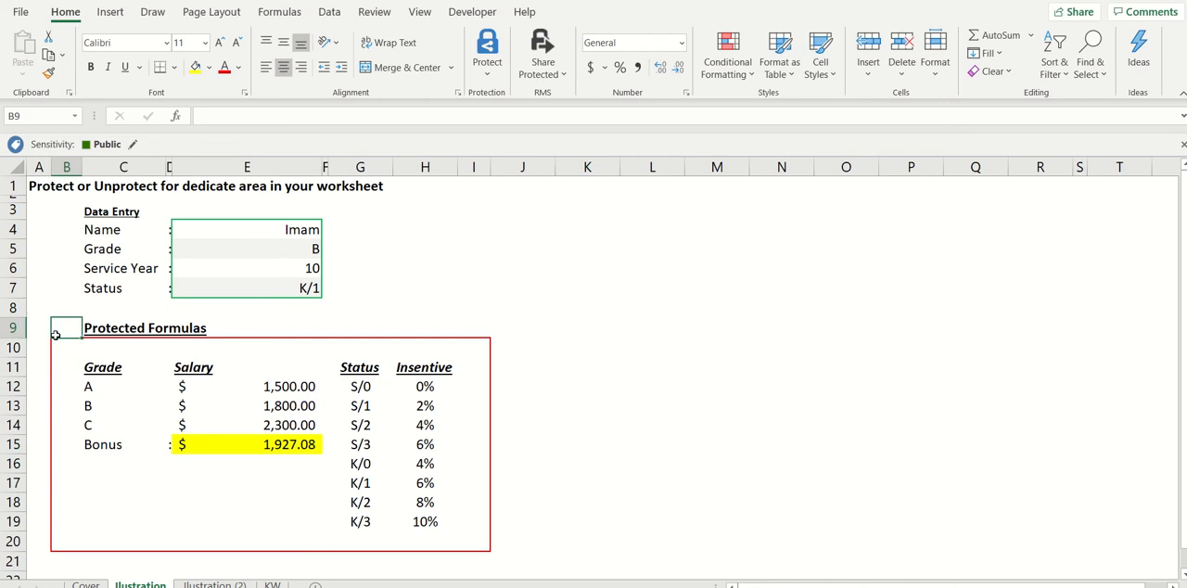
{"action": "mouse_move", "coordinate": [56, 335]}
{"action": "left_mouse_down"}
{"action": "mouse_move", "coordinate": [473, 561]}
{"action": "mouse_move", "coordinate": [468, 547]}
{"action": "left_mouse_up"}
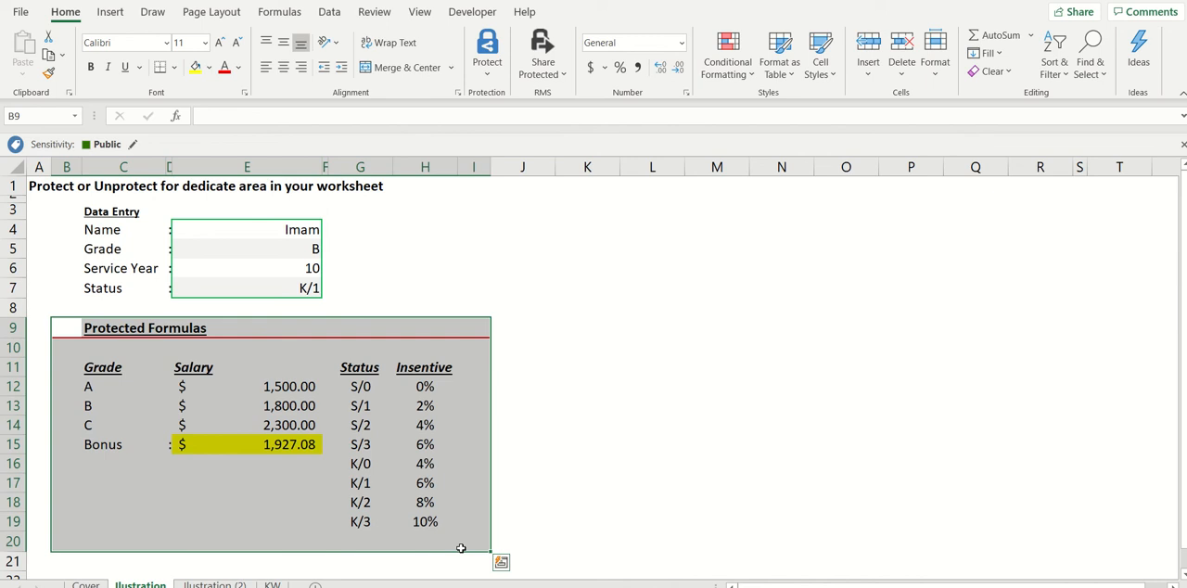
{"action": "left_click", "coordinate": [278, 228]}
{"action": "left_click_drag", "start_coordinate": [279, 229], "coordinate": [273, 288]}
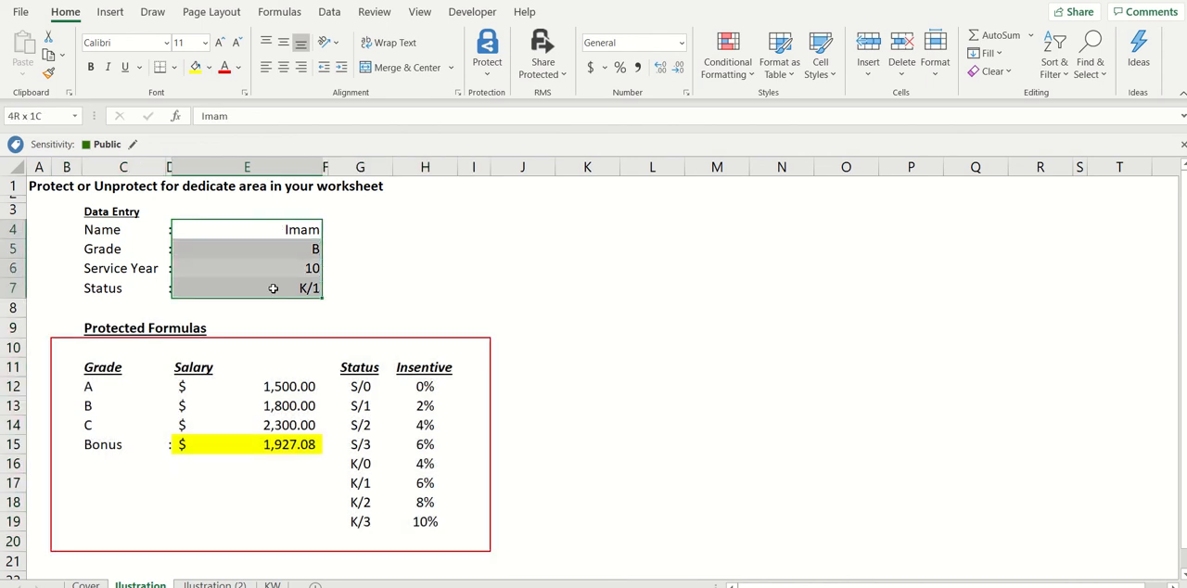
{"action": "left_click_drag", "start_coordinate": [274, 289], "coordinate": [274, 288]}
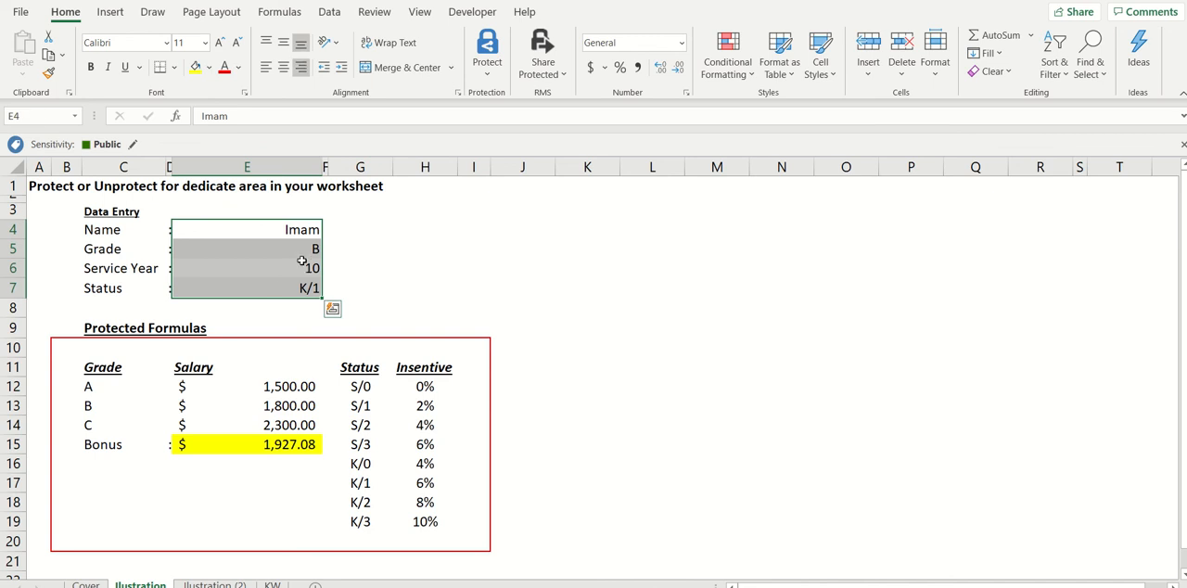
Set the Grade in cell E5 to A.
{"action": "left_click", "coordinate": [304, 273]}
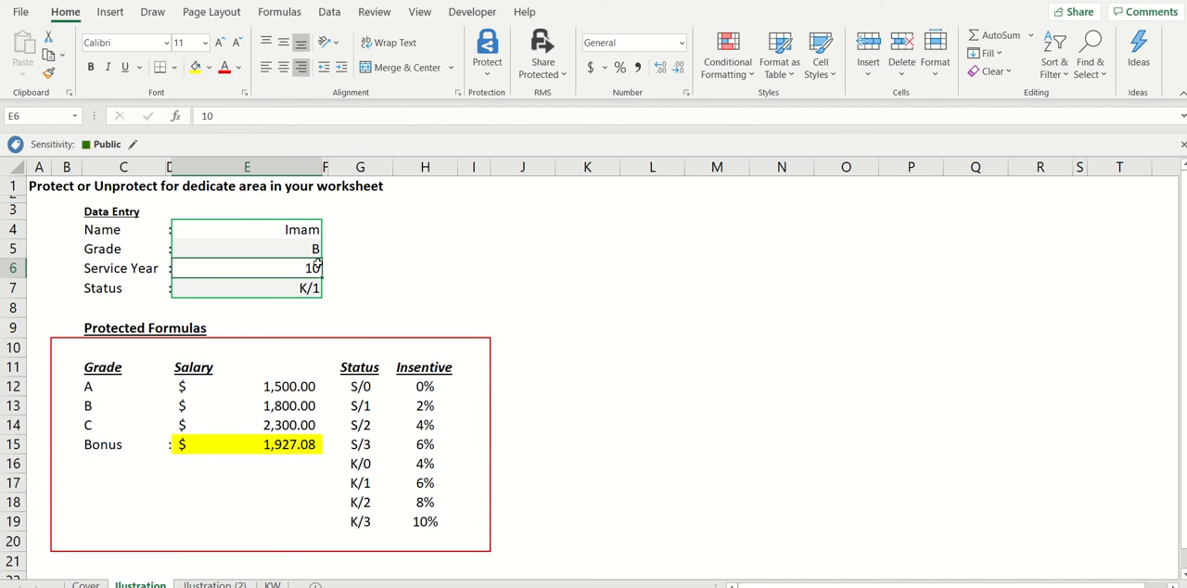
{"action": "left_click", "coordinate": [318, 251]}
{"action": "left_click", "coordinate": [327, 251]}
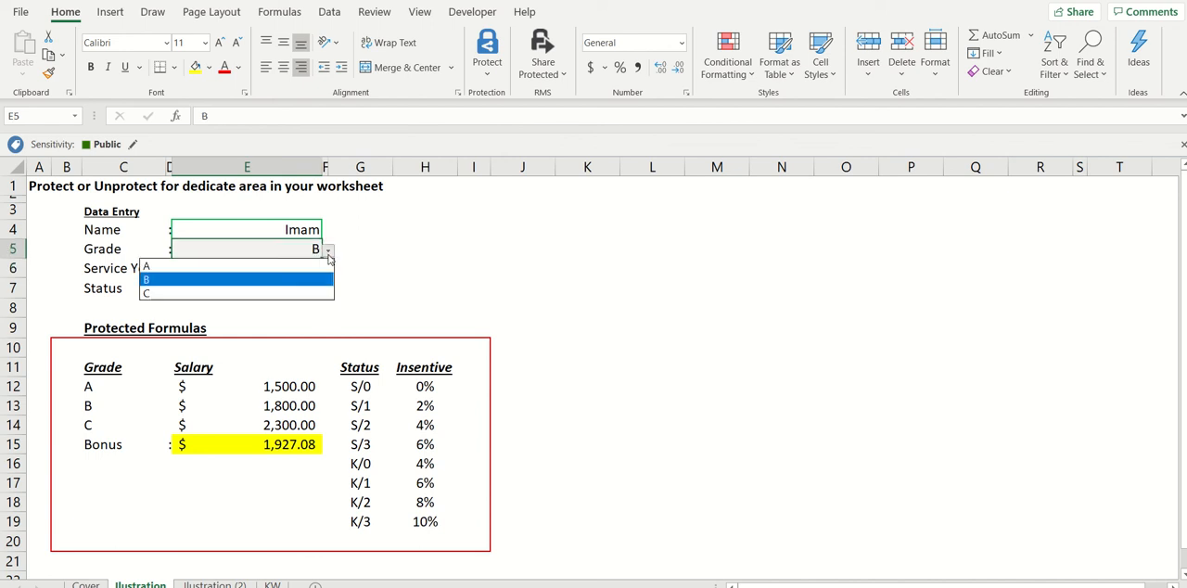
{"action": "left_click", "coordinate": [222, 269]}
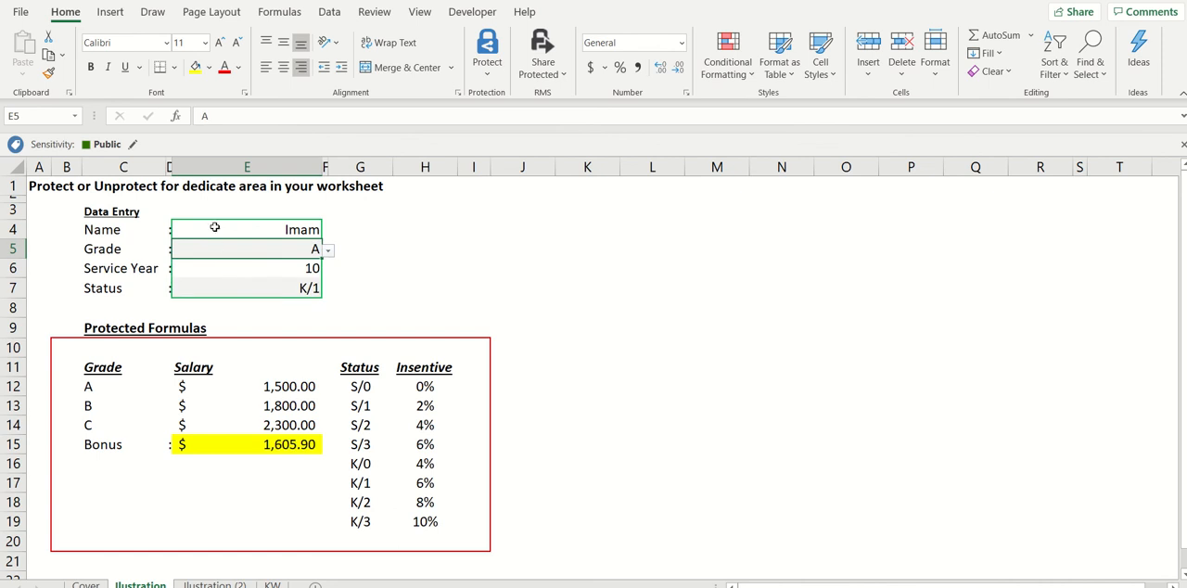
Try an entry in status cell G16, cancel it, and inspect the bonus formula in E15.
{"action": "left_click_drag", "start_coordinate": [214, 228], "coordinate": [217, 281]}
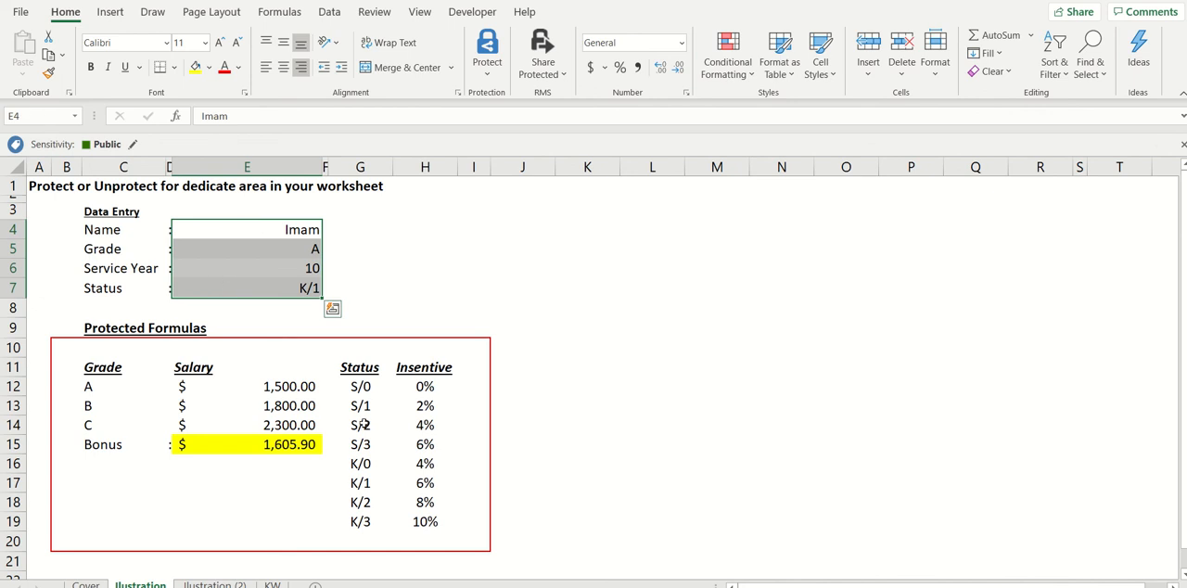
{"action": "left_click", "coordinate": [378, 468]}
{"action": "type", "text": "d"}
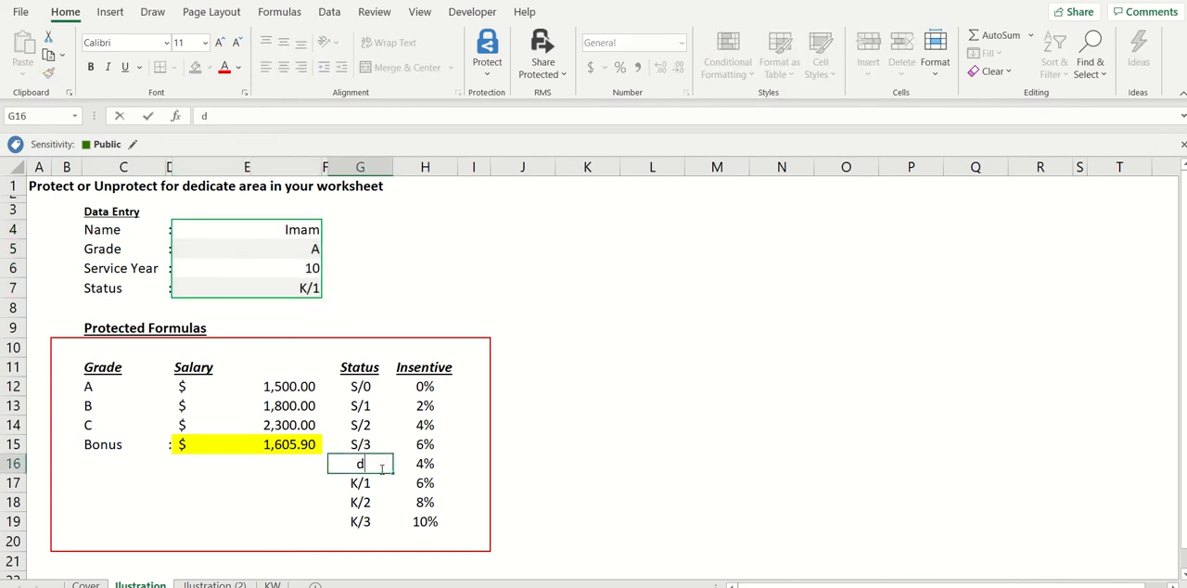
{"action": "key", "text": "Escape"}
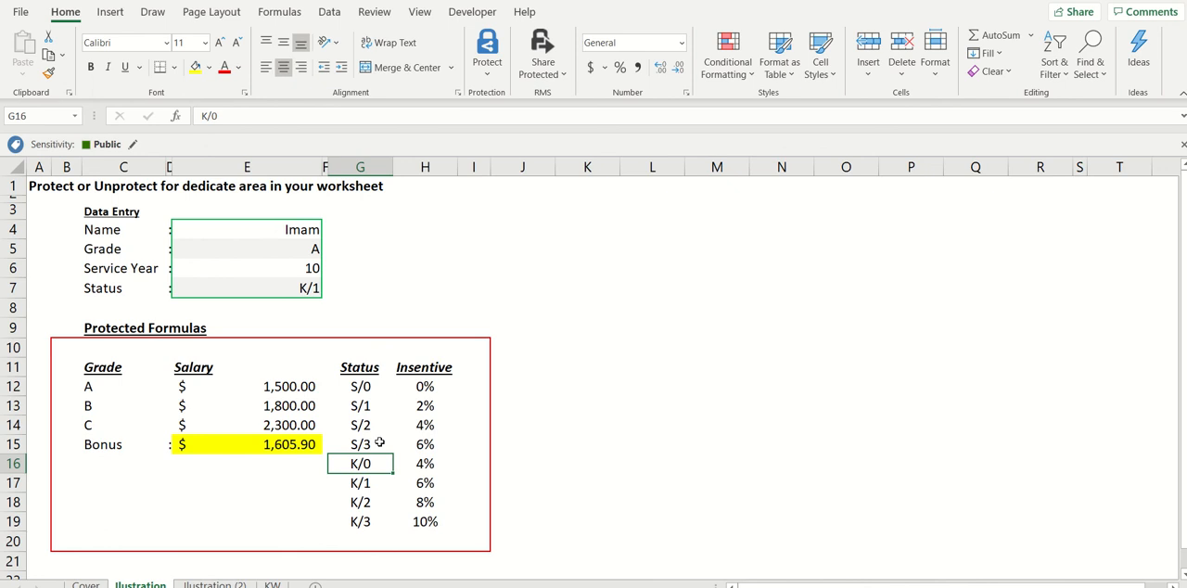
{"action": "left_click", "coordinate": [298, 446]}
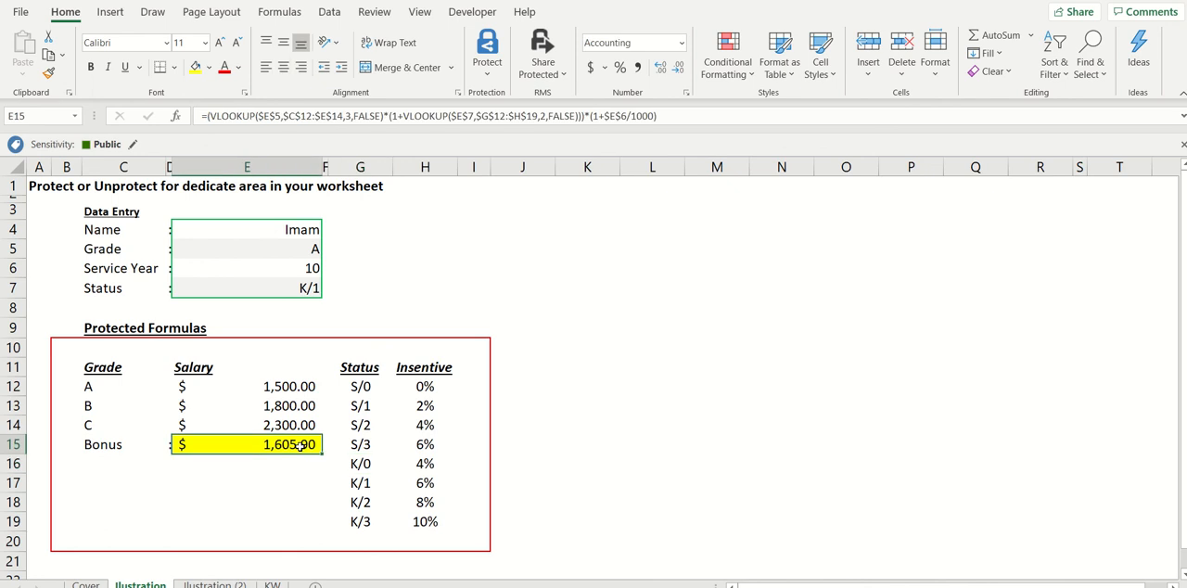
Enter 1 in the empty cell E18 of the formulas area and delete it again.
{"action": "left_click", "coordinate": [297, 502]}
{"action": "type", "text": "1"}
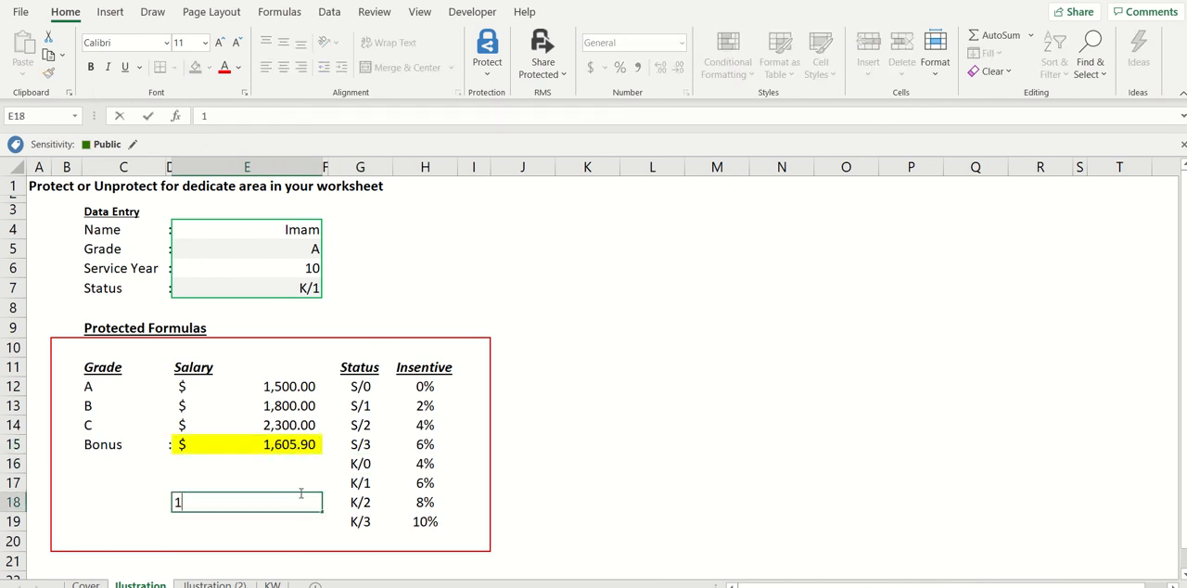
{"action": "key", "text": "Return"}
{"action": "left_click", "coordinate": [300, 494]}
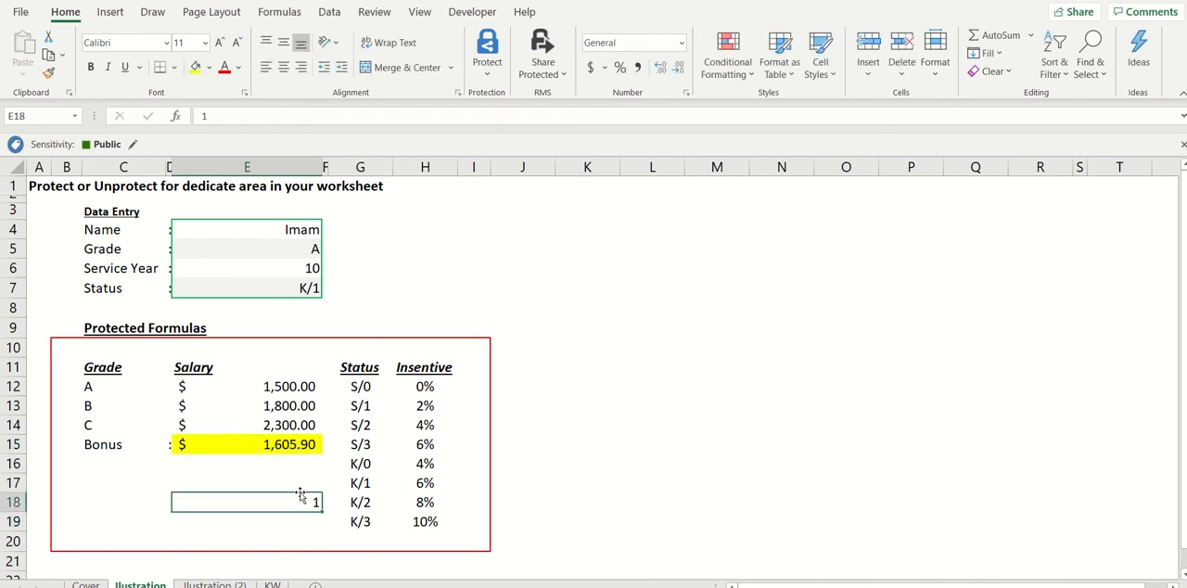
{"action": "key", "text": "Delete"}
{"action": "left_click", "coordinate": [578, 346]}
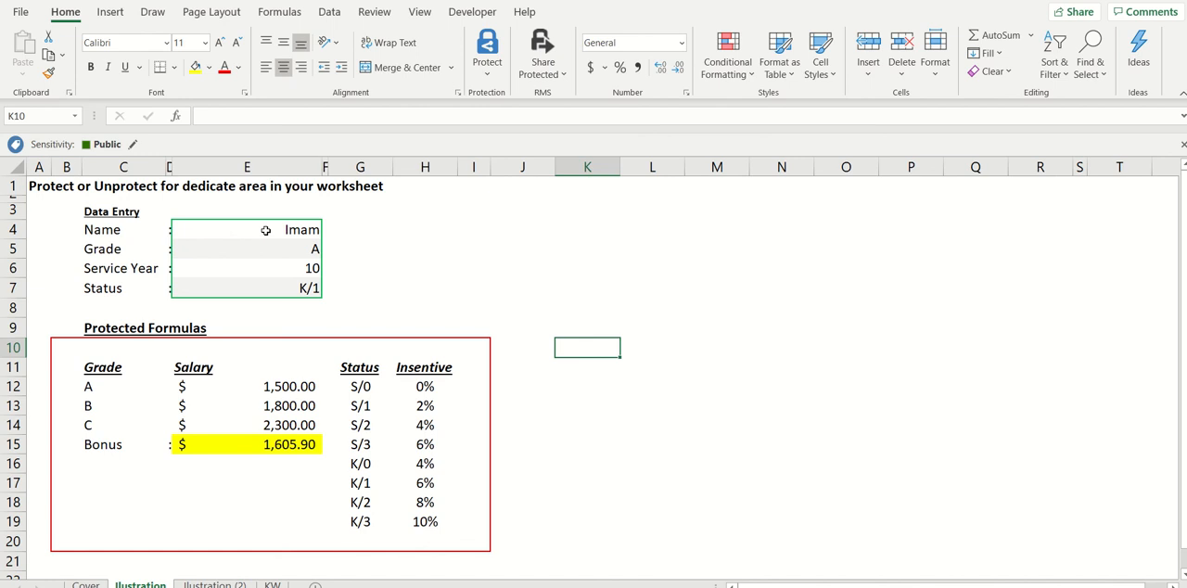
Unlock the data entry cells E4:E7 by turning off their Locked protection setting.
{"action": "left_click_drag", "start_coordinate": [265, 230], "coordinate": [267, 284]}
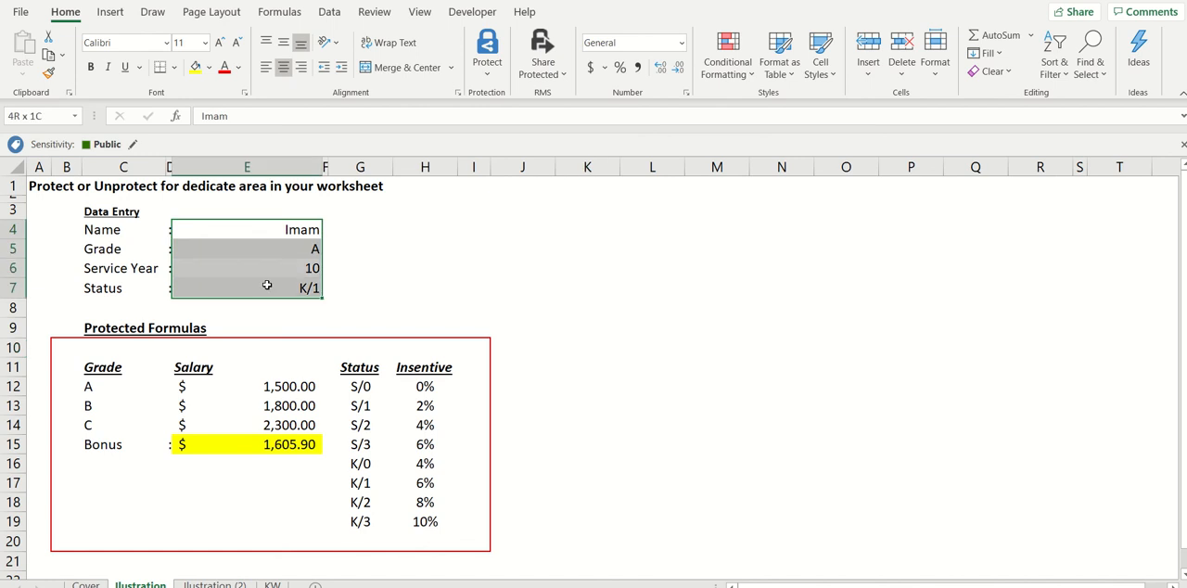
{"action": "left_click_drag", "start_coordinate": [267, 285], "coordinate": [267, 285]}
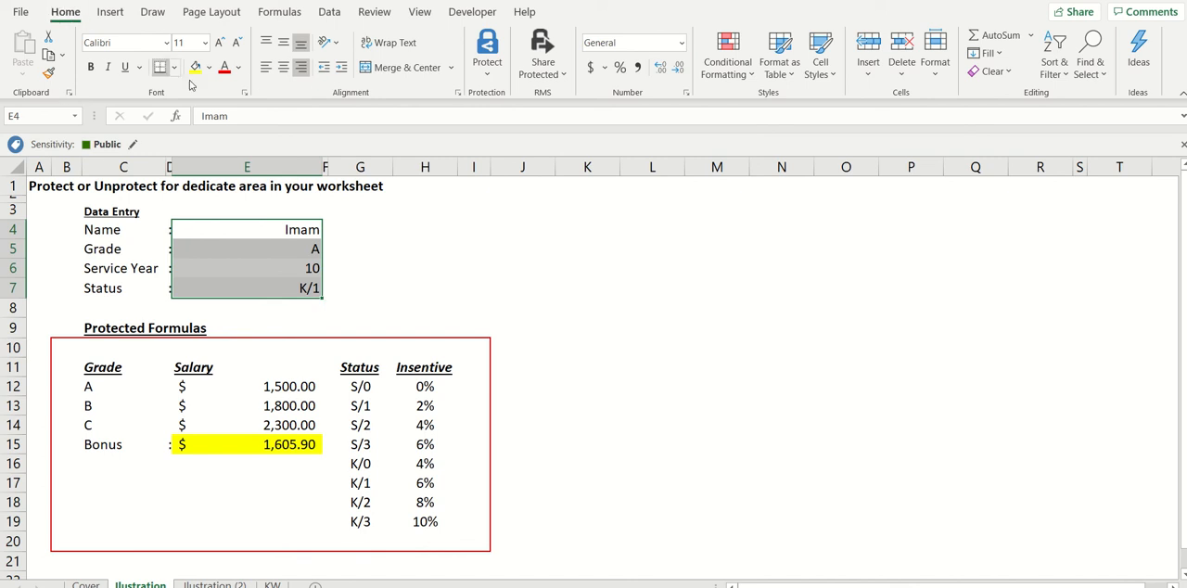
{"action": "left_click", "coordinate": [245, 93]}
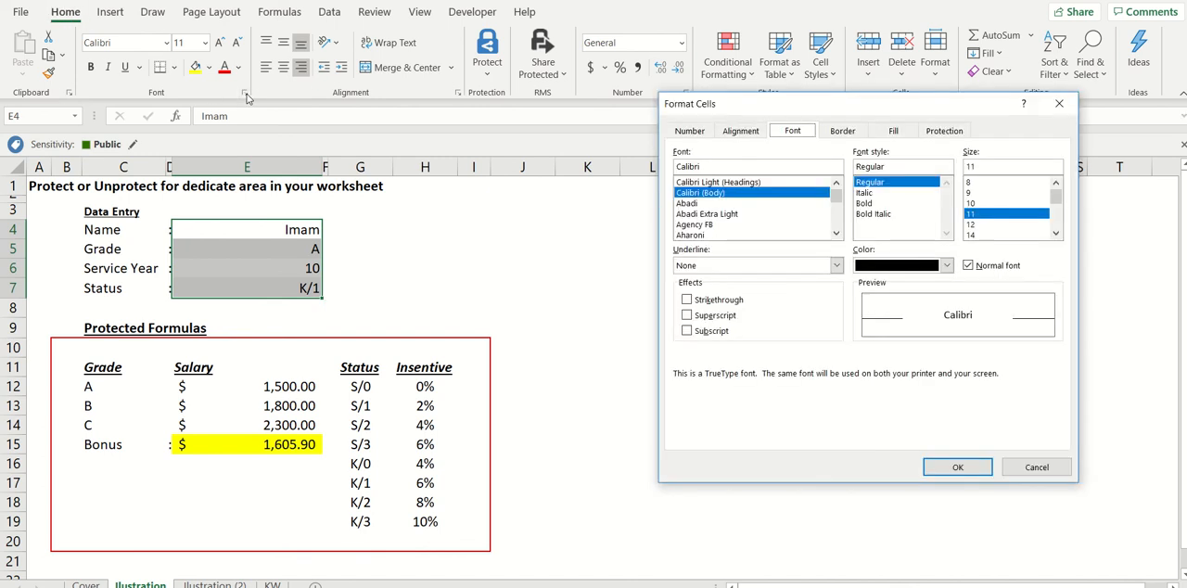
{"action": "left_click", "coordinate": [1055, 468]}
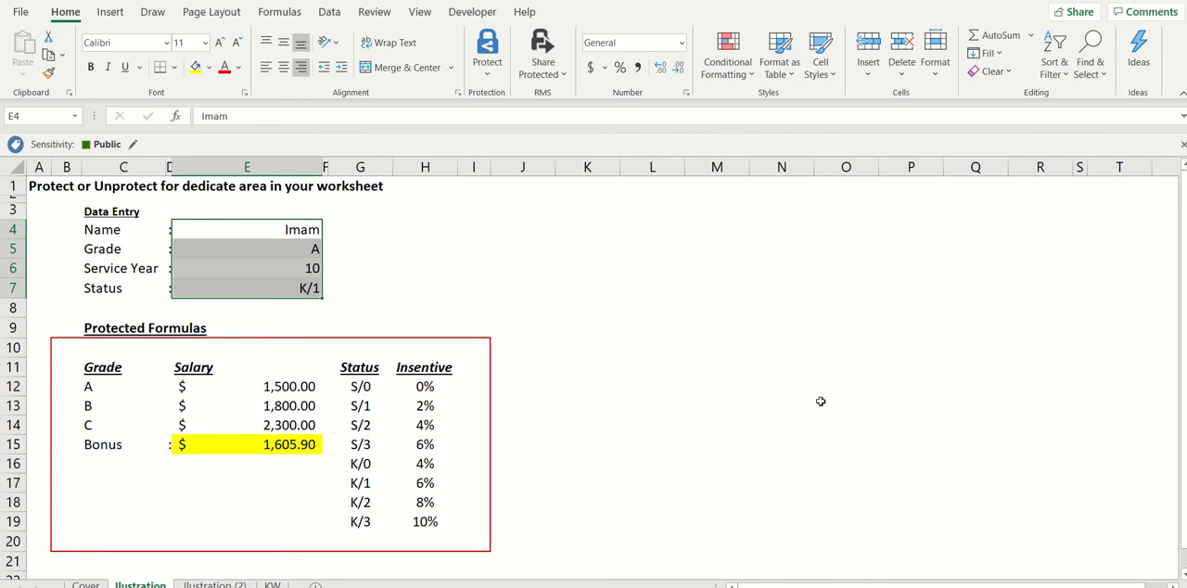
{"action": "left_click", "coordinate": [244, 95]}
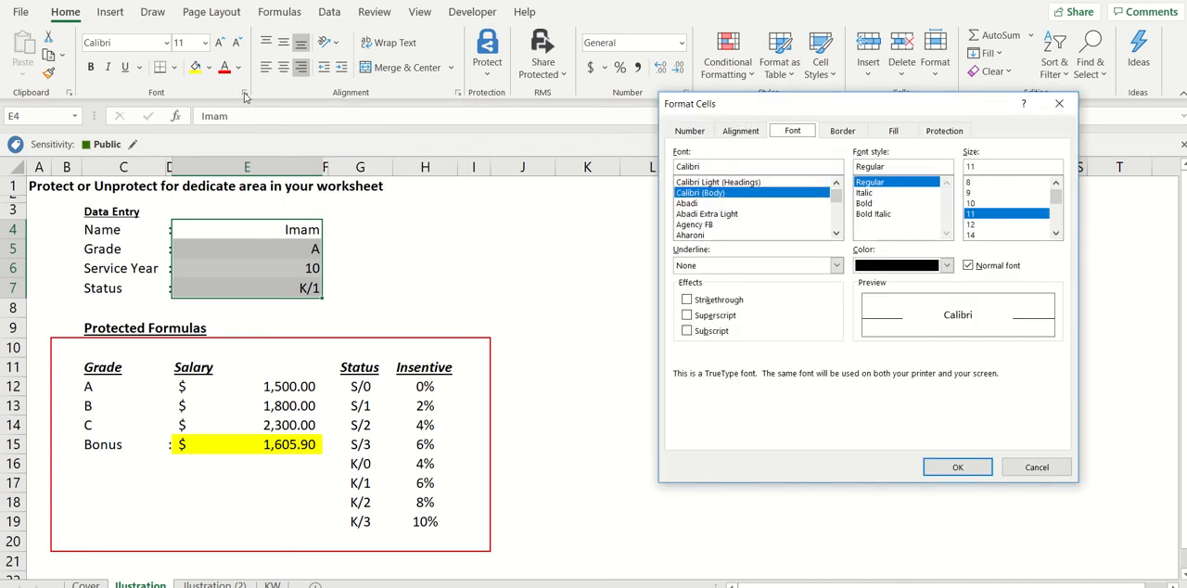
{"action": "left_click", "coordinate": [946, 131]}
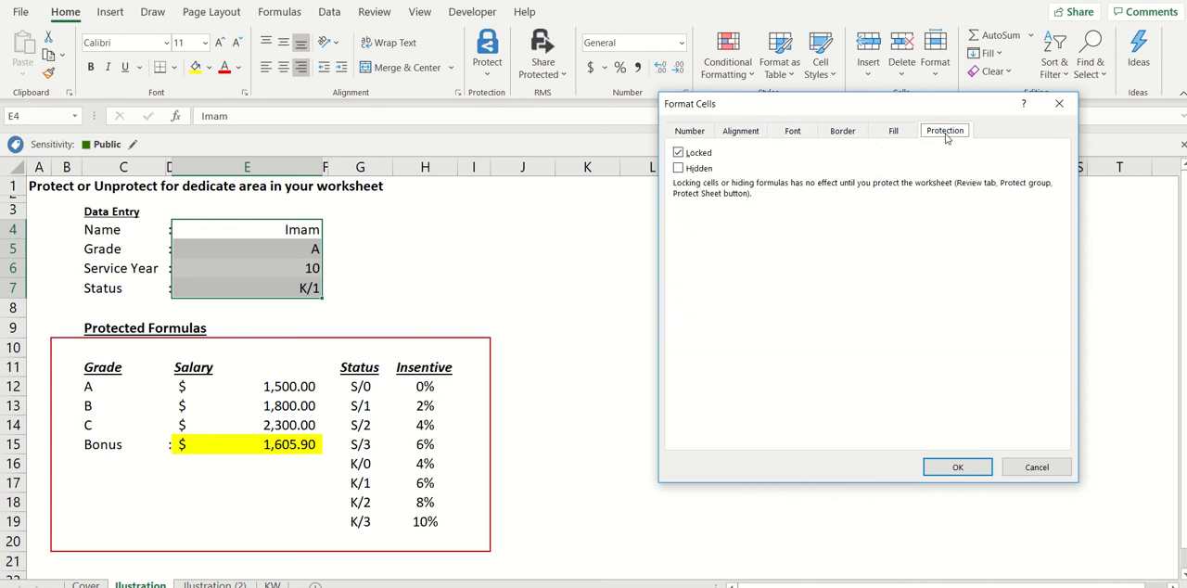
{"action": "left_click", "coordinate": [678, 154]}
{"action": "left_click", "coordinate": [956, 466]}
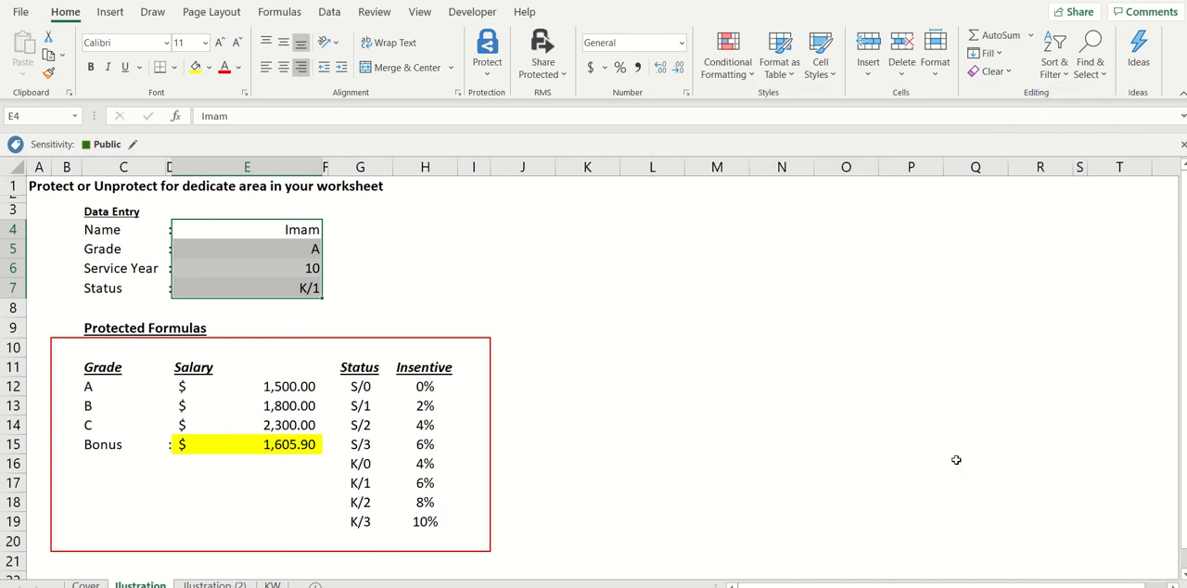
{"action": "left_click", "coordinate": [956, 460]}
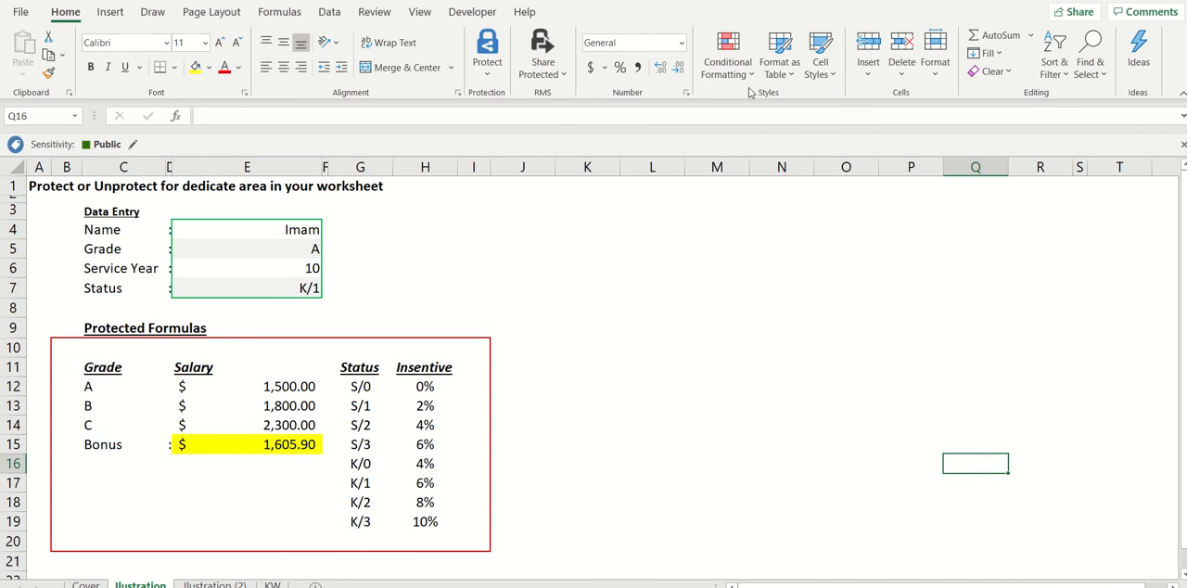
Protect the worksheet with a password, keeping the default user permissions, and confirm the password.
{"action": "left_click", "coordinate": [379, 13]}
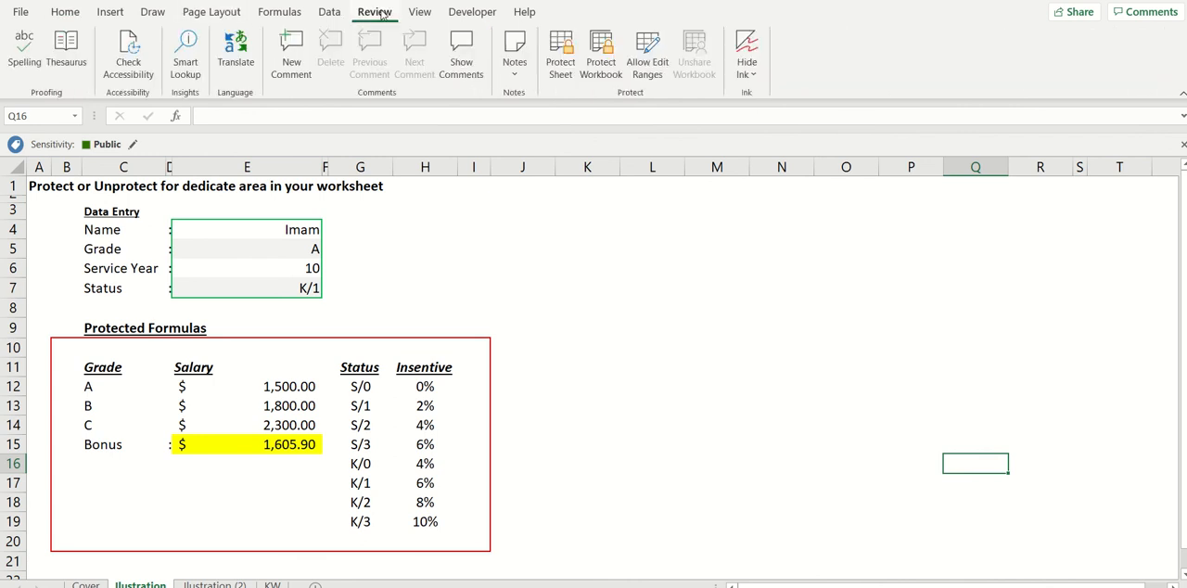
{"action": "left_click", "coordinate": [560, 56]}
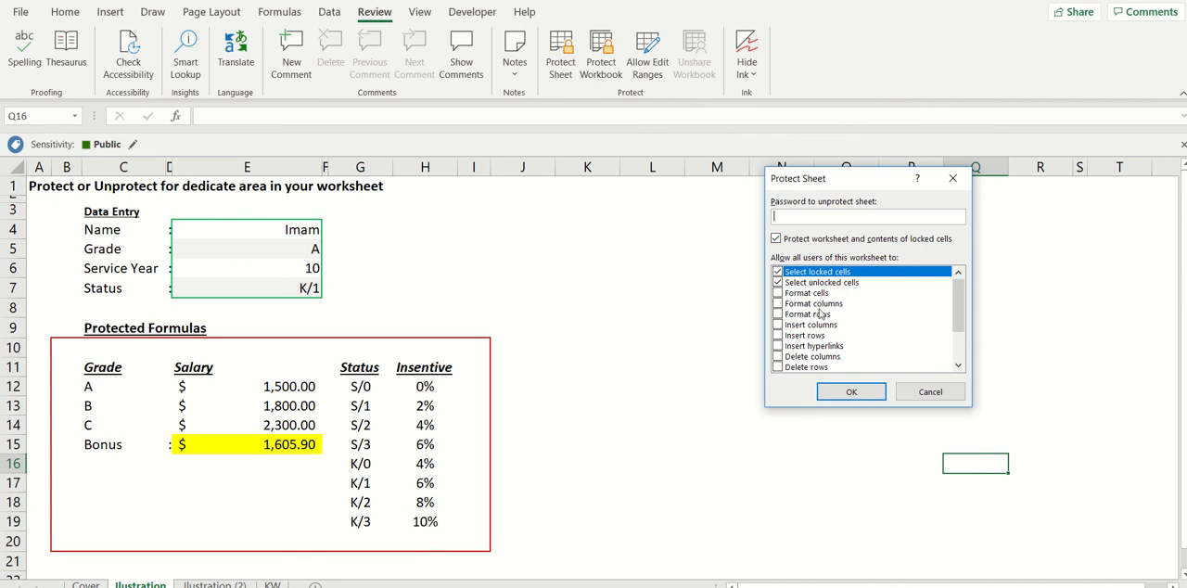
{"action": "type", "text": "123"}
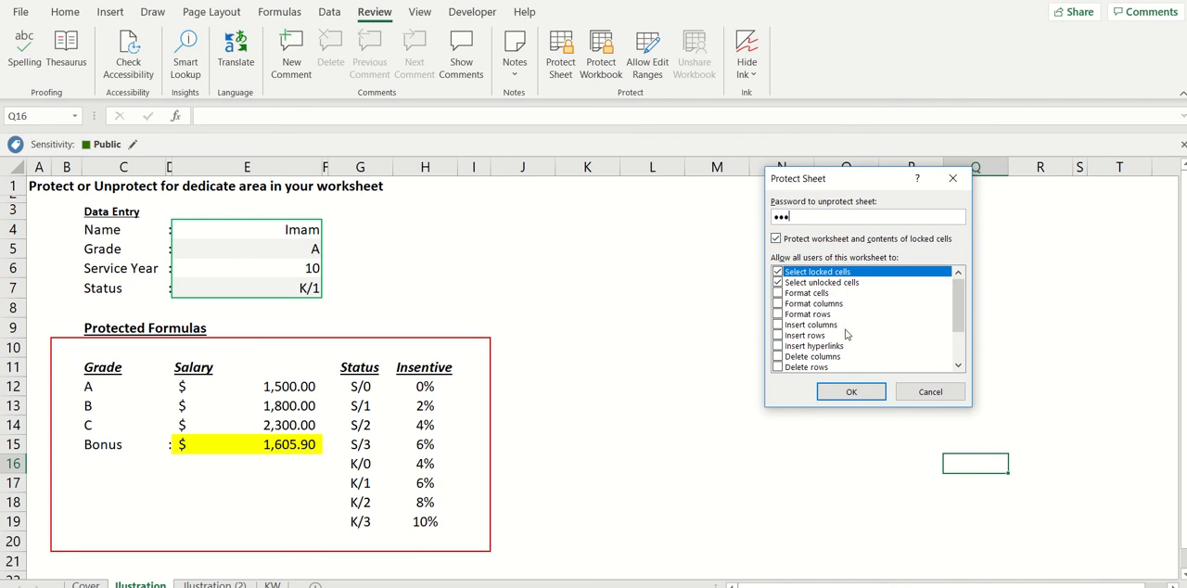
{"action": "left_click", "coordinate": [855, 392]}
{"action": "type", "text": "123"}
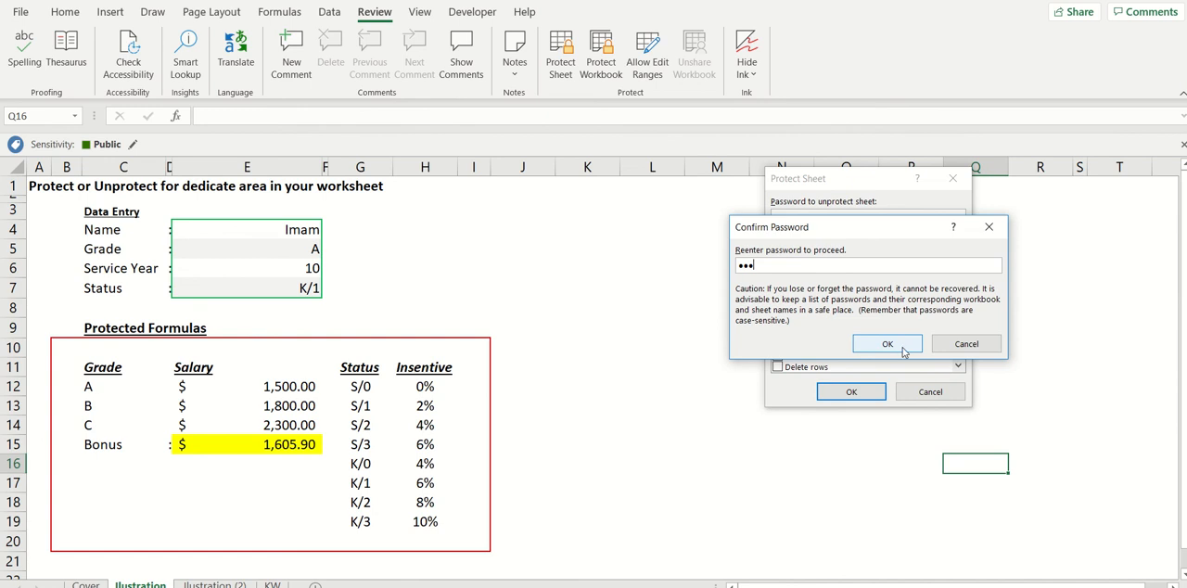
{"action": "left_click", "coordinate": [887, 343]}
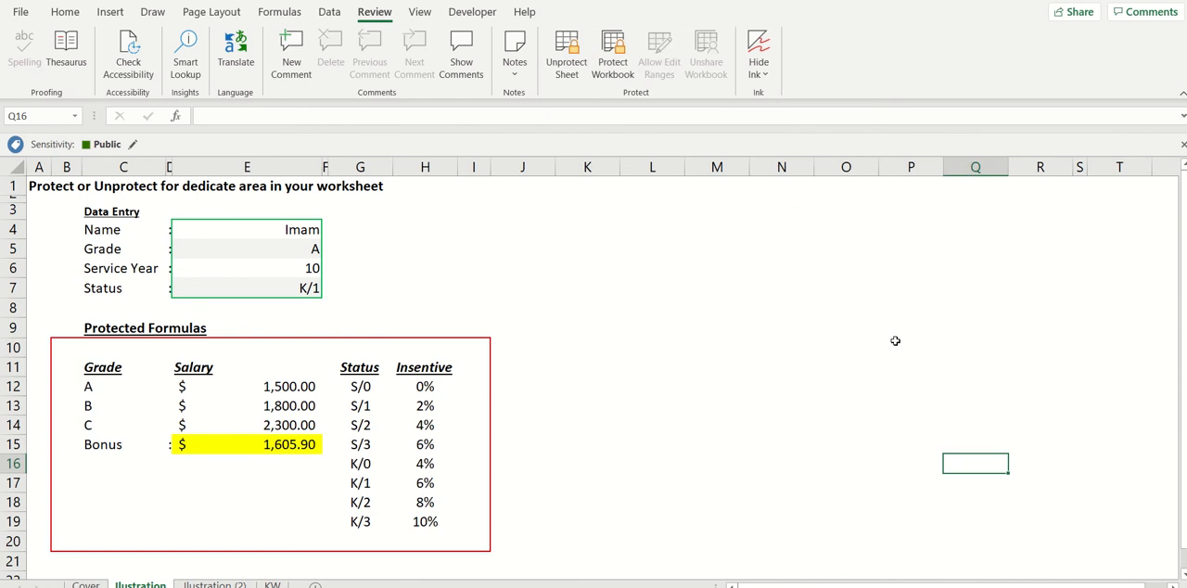
Set the Grade in the unlocked cell E5 to B on the protected sheet.
{"action": "left_click", "coordinate": [292, 268]}
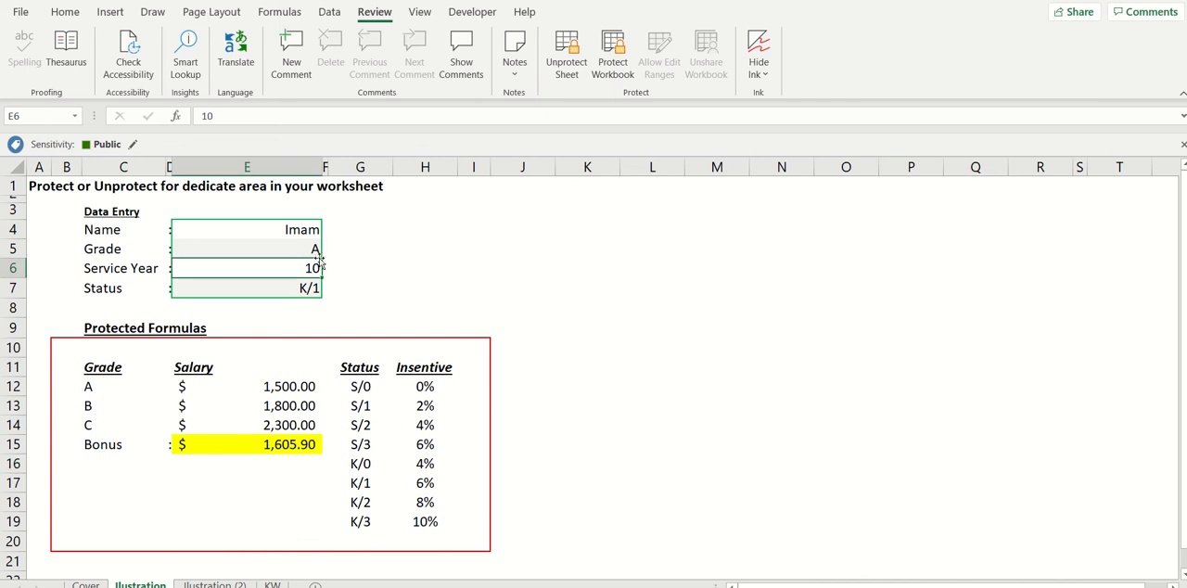
{"action": "left_click", "coordinate": [313, 250]}
{"action": "left_click", "coordinate": [328, 250]}
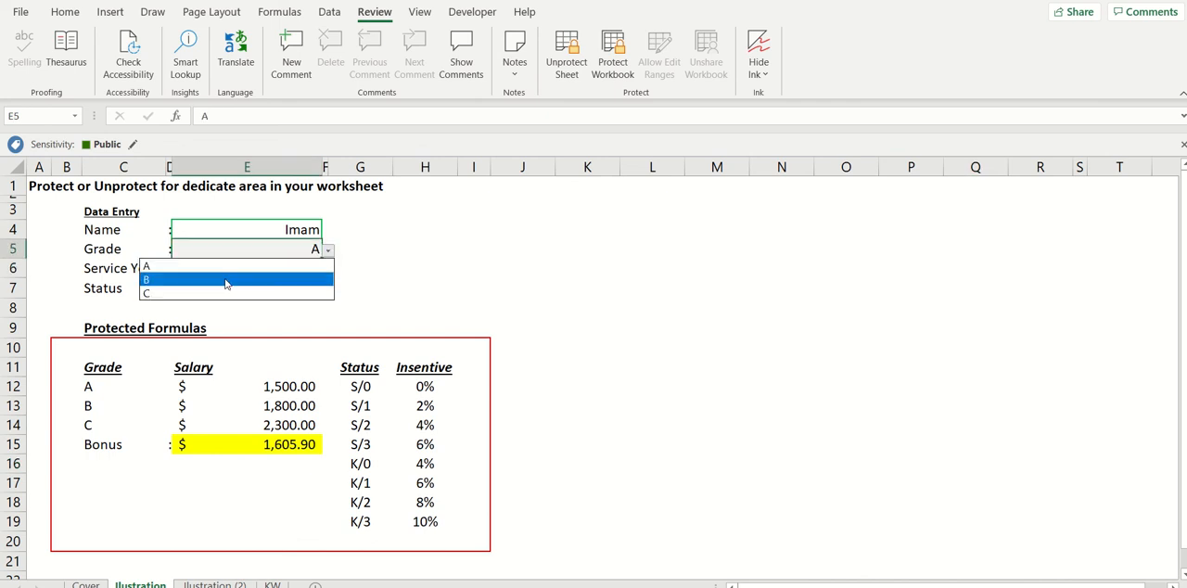
{"action": "left_click", "coordinate": [225, 277]}
{"action": "left_click", "coordinate": [263, 231]}
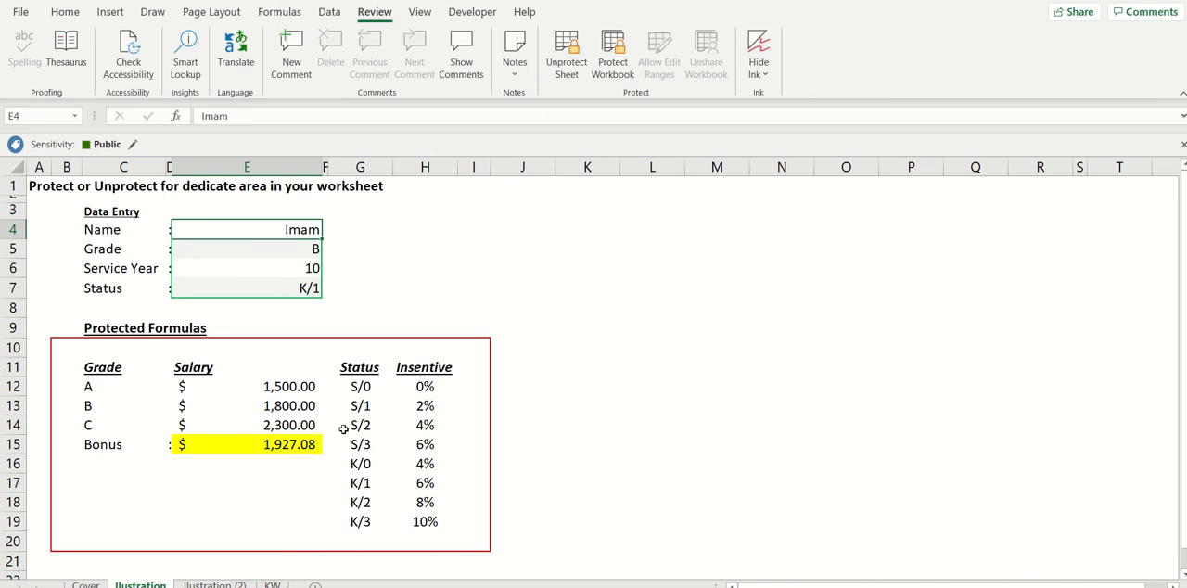
Try to edit the locked cells E18, E14 and H16 in the Protected Formulas area.
{"action": "left_click", "coordinate": [291, 496]}
{"action": "double_click", "coordinate": [292, 497]}
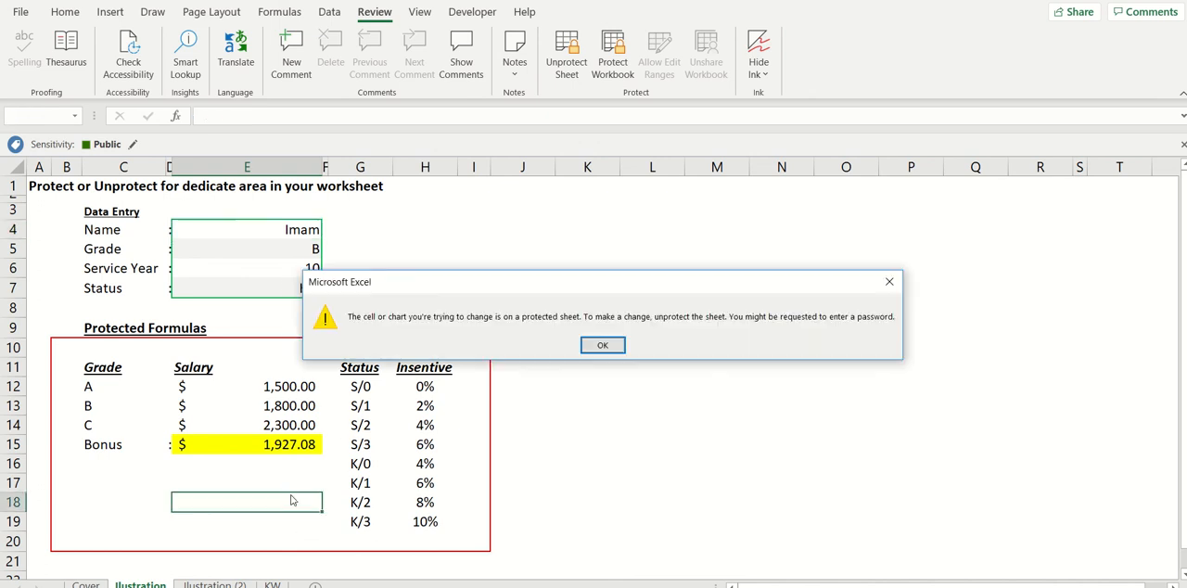
{"action": "key", "text": "Return"}
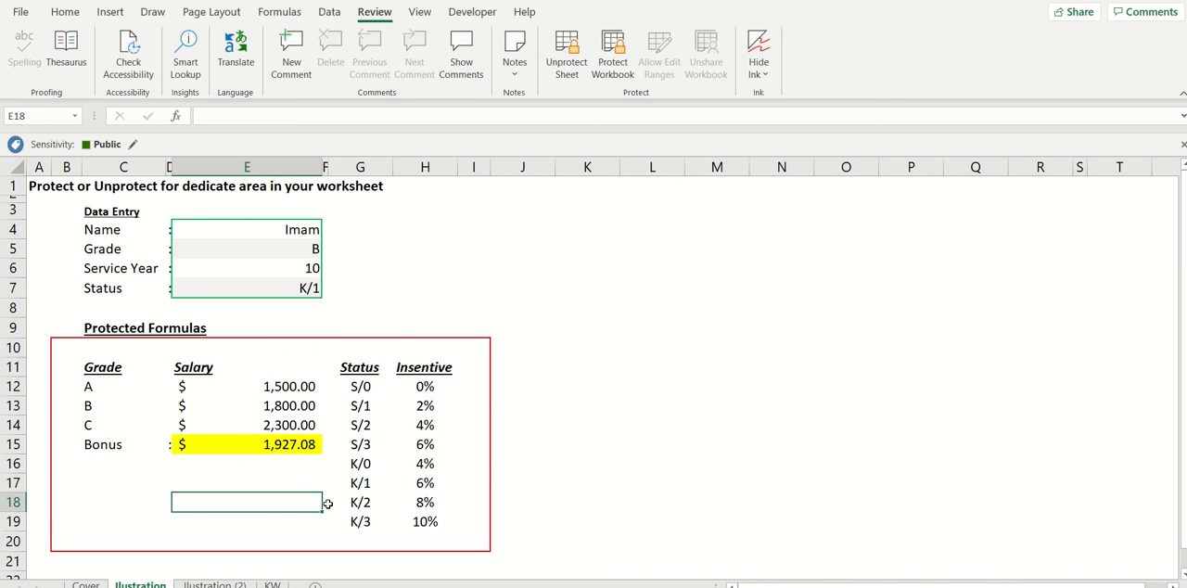
{"action": "left_click", "coordinate": [288, 426]}
{"action": "double_click", "coordinate": [287, 426]}
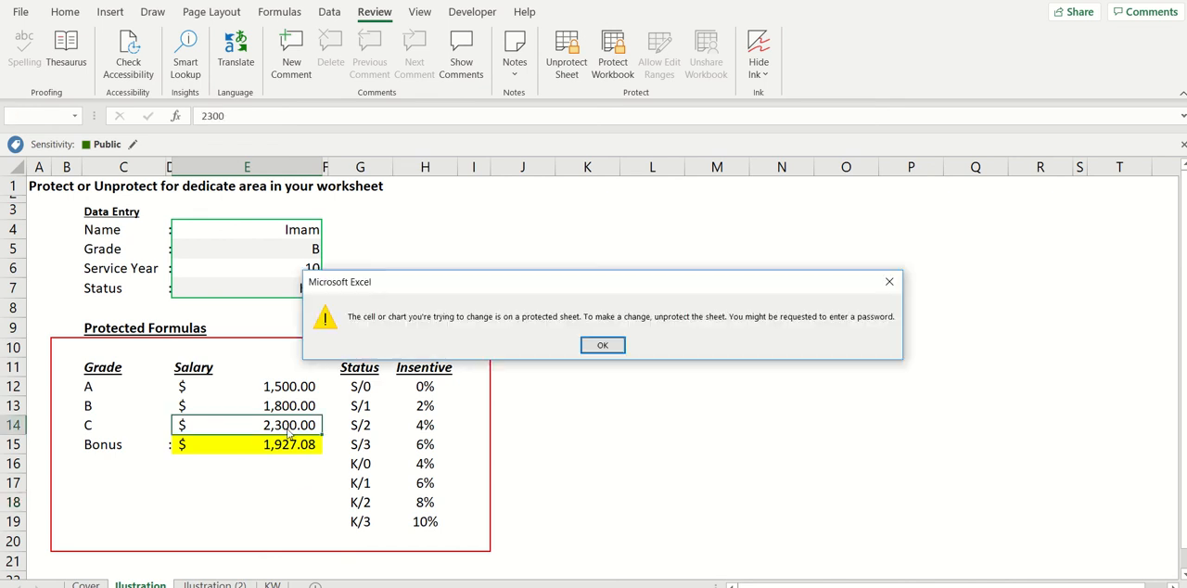
{"action": "key", "text": "Return"}
{"action": "left_click", "coordinate": [433, 458]}
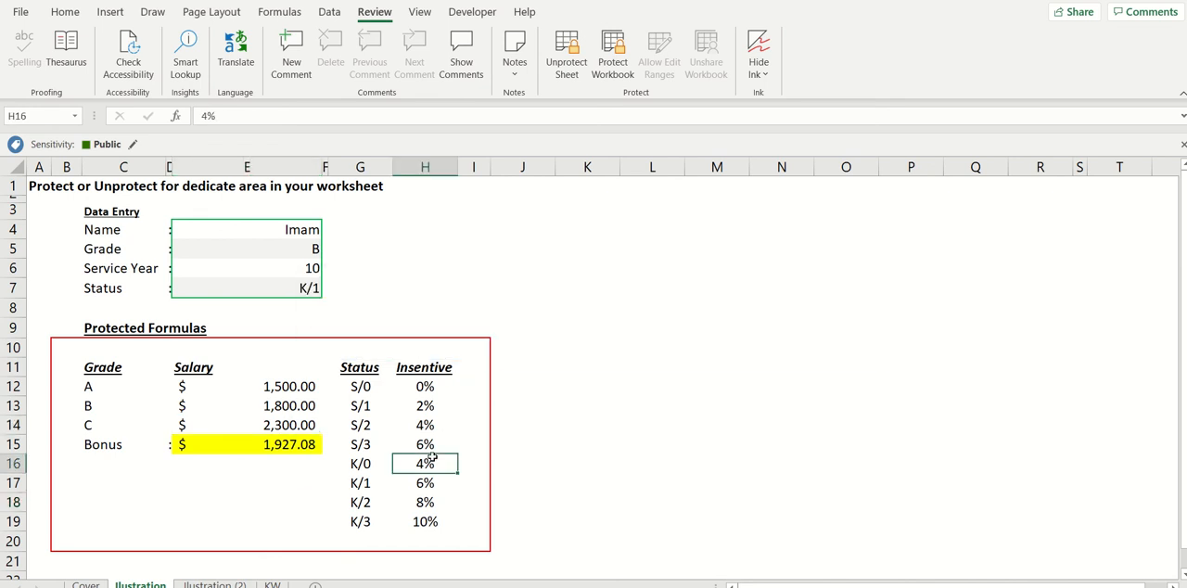
{"action": "double_click", "coordinate": [443, 464]}
{"action": "key", "text": "Return"}
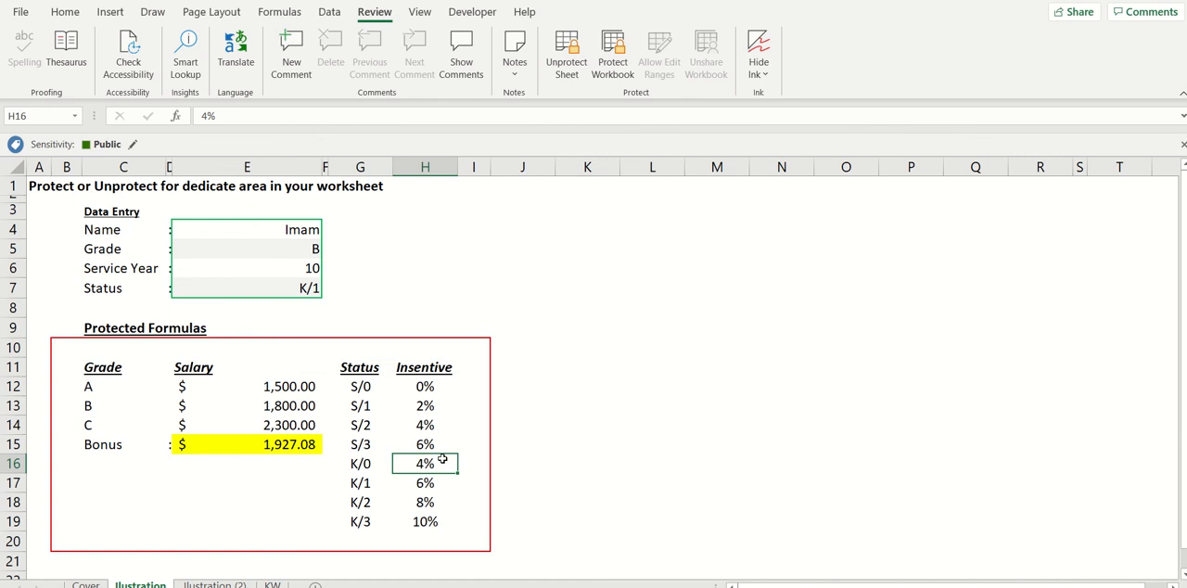